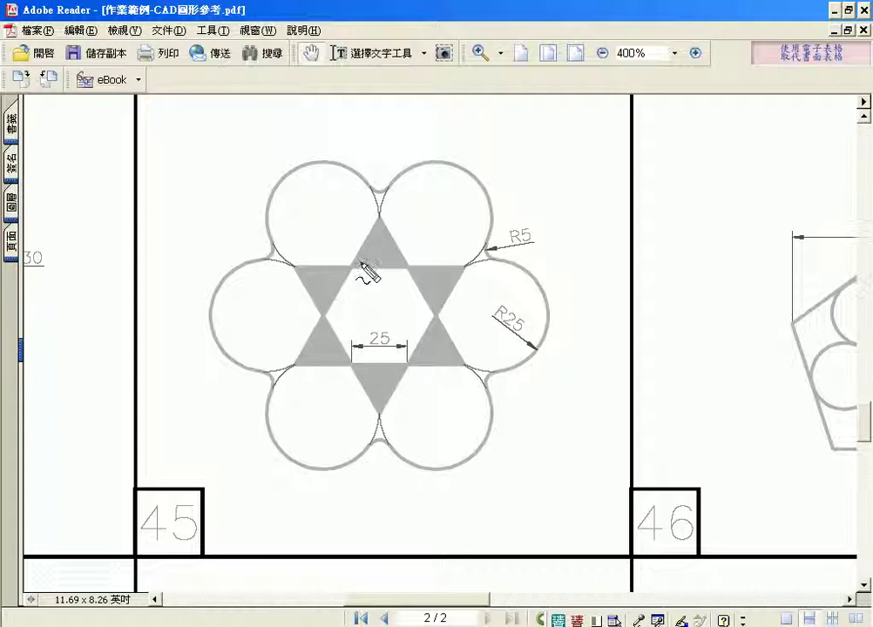
# - Outline the star's top triangle in red, write SO above the drawing, and hatch the triangle
pyautogui.moveTo(380, 214)
pyautogui.mouseDown()
pyautogui.moveTo(366, 236)
pyautogui.moveTo(383, 225)
pyautogui.mouseUp()
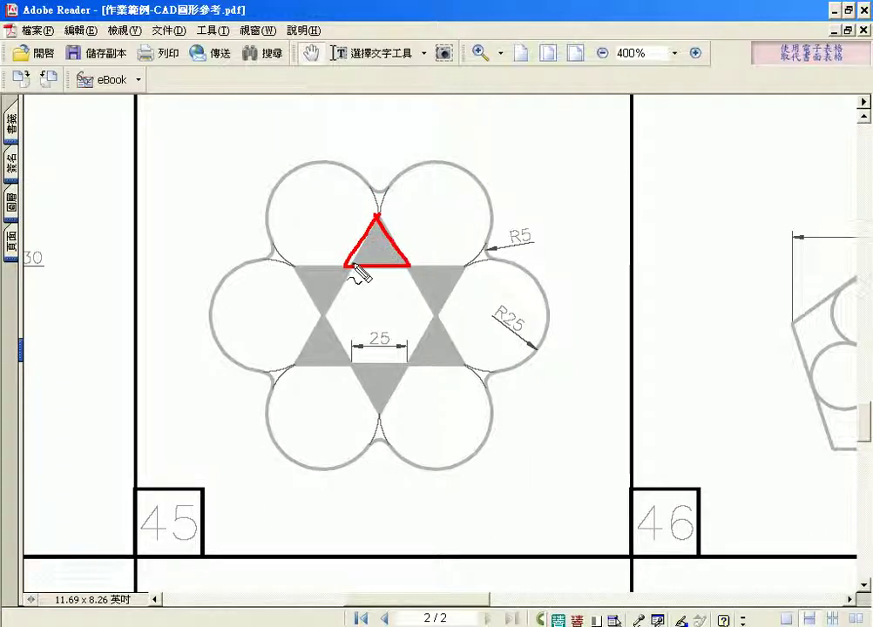
pyautogui.moveTo(280, 117)
pyautogui.mouseDown()
pyautogui.moveTo(259, 142)
pyautogui.moveTo(301, 123)
pyautogui.mouseUp()
pyautogui.moveTo(360, 234)
pyautogui.mouseDown()
pyautogui.moveTo(379, 230)
pyautogui.moveTo(376, 249)
pyautogui.moveTo(393, 259)
pyautogui.mouseUp()
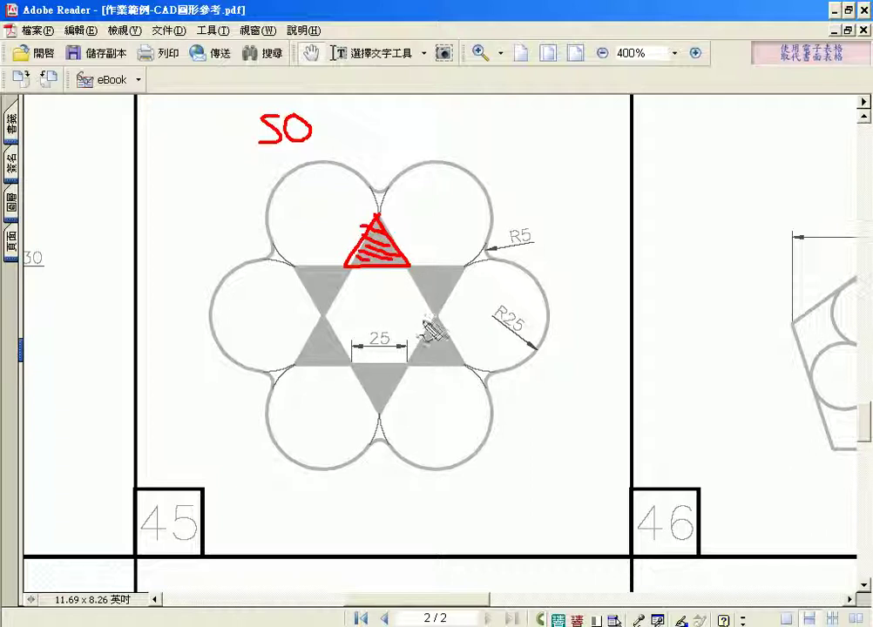
pyautogui.click(380, 319)
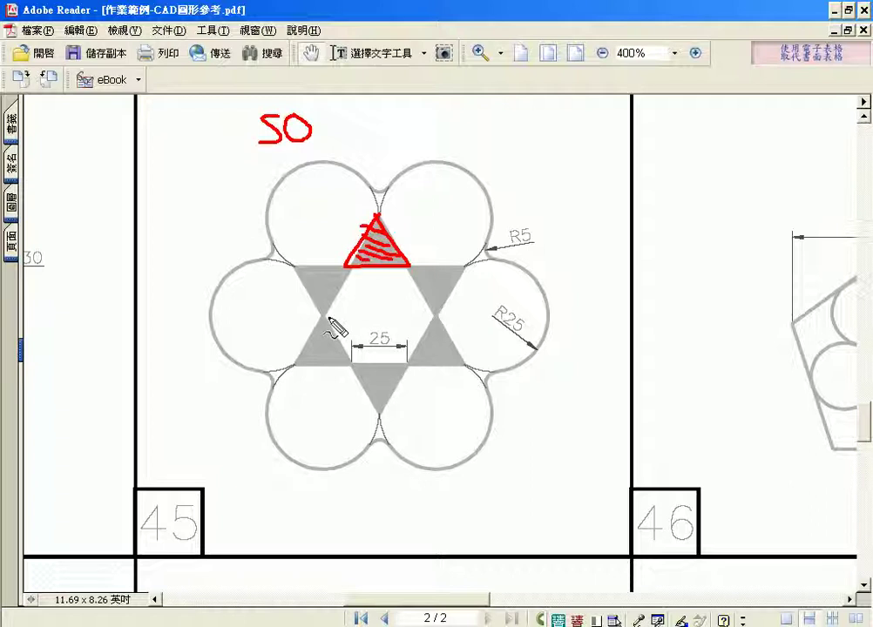
# - Circle the 25 dimension, write a red E left of the star, and hatch the top triangle
pyautogui.moveTo(388, 329)
pyautogui.mouseDown()
pyautogui.moveTo(382, 354)
pyautogui.moveTo(406, 361)
pyautogui.mouseUp()
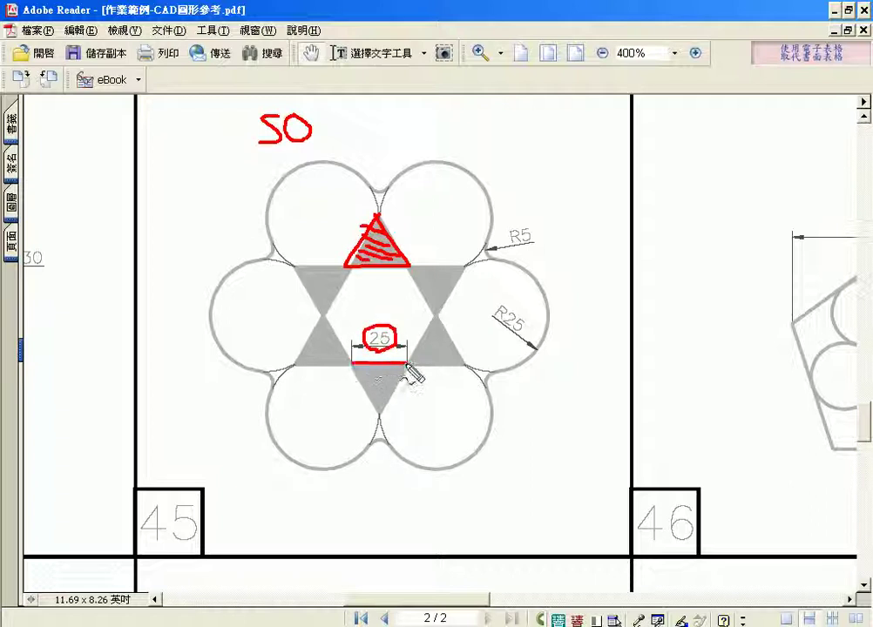
pyautogui.moveTo(168, 160)
pyautogui.mouseDown()
pyautogui.moveTo(185, 162)
pyautogui.moveTo(189, 189)
pyautogui.moveTo(186, 174)
pyautogui.mouseUp()
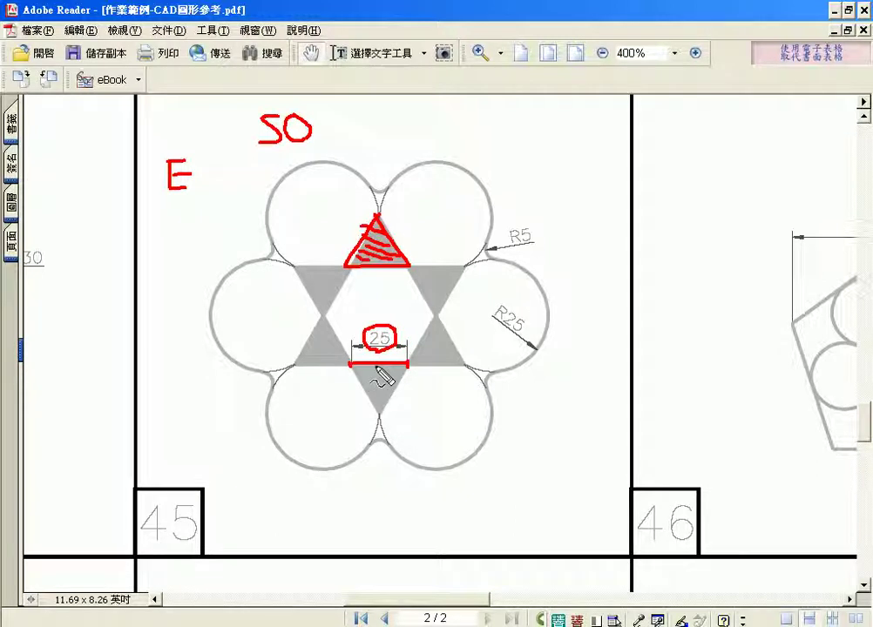
pyautogui.moveTo(368, 255); pyautogui.dragTo(359, 268)
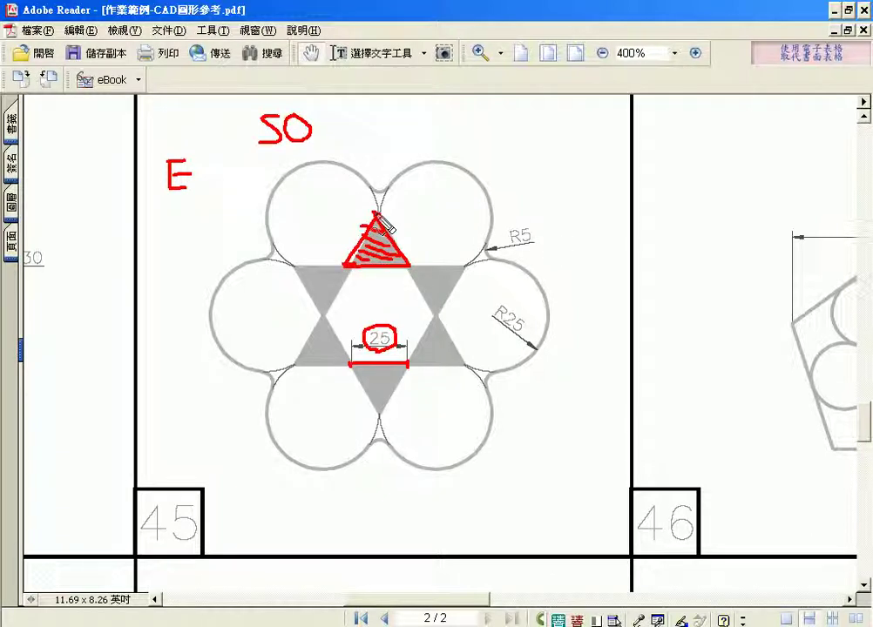
pyautogui.moveTo(520, 172)
pyautogui.mouseDown()
pyautogui.moveTo(535, 180)
pyautogui.moveTo(569, 171)
pyautogui.moveTo(568, 178)
pyautogui.moveTo(588, 149)
pyautogui.mouseUp()
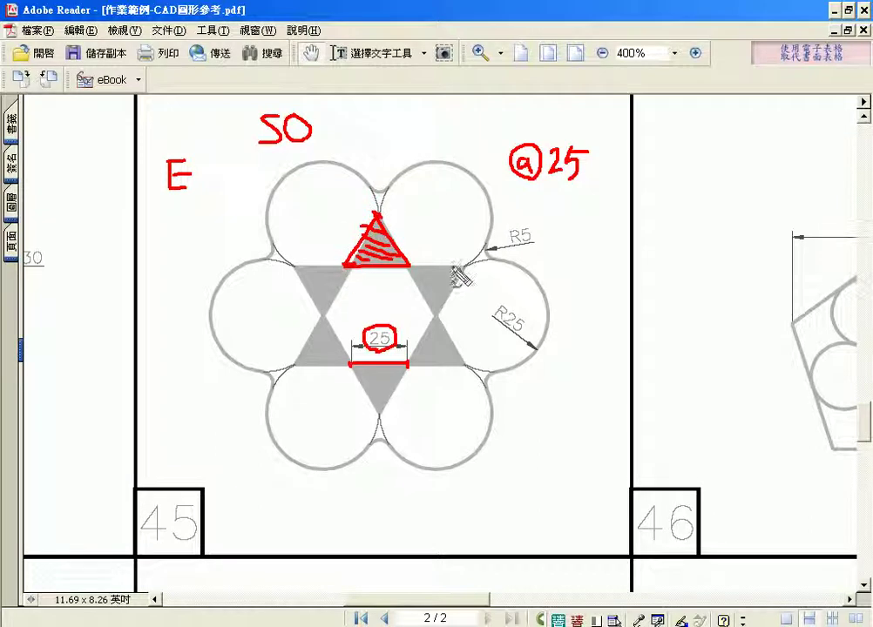
pyautogui.moveTo(614, 148); pyautogui.dragTo(615, 173)
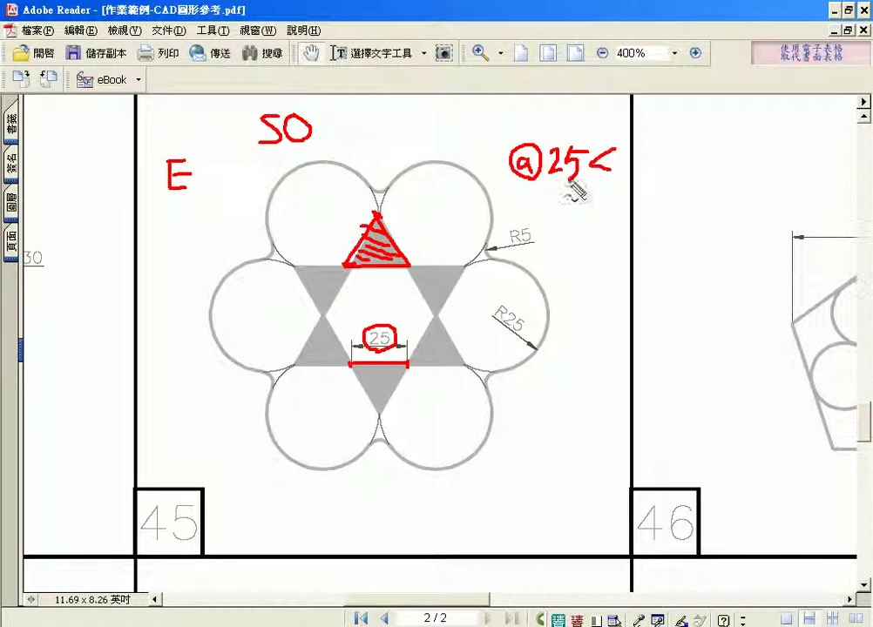
pyautogui.moveTo(644, 132)
pyautogui.mouseDown()
pyautogui.moveTo(635, 166)
pyautogui.moveTo(660, 172)
pyautogui.moveTo(662, 150)
pyautogui.mouseUp()
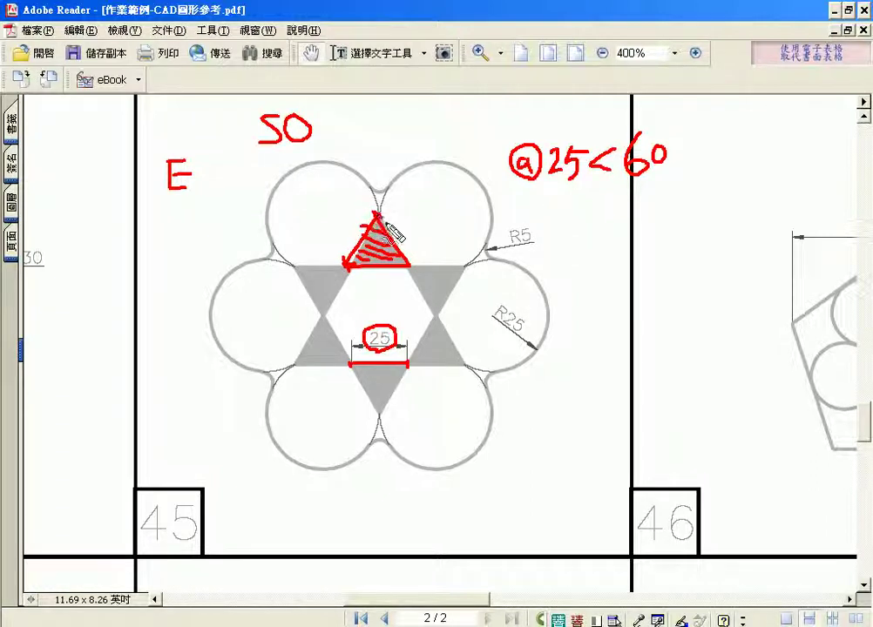
pyautogui.moveTo(522, 193)
pyautogui.mouseDown()
pyautogui.moveTo(528, 205)
pyautogui.moveTo(581, 211)
pyautogui.mouseUp()
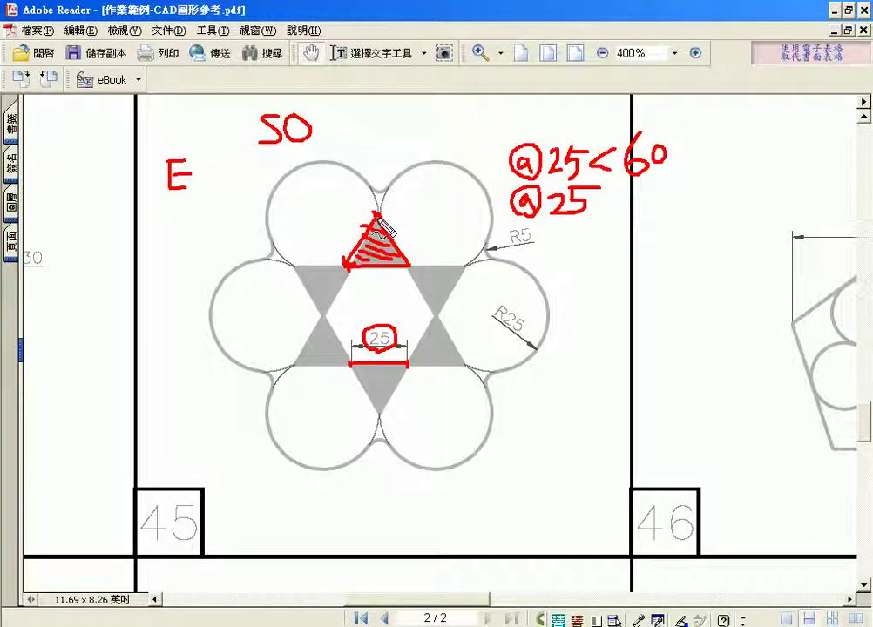
pyautogui.moveTo(316, 219); pyautogui.dragTo(475, 220)
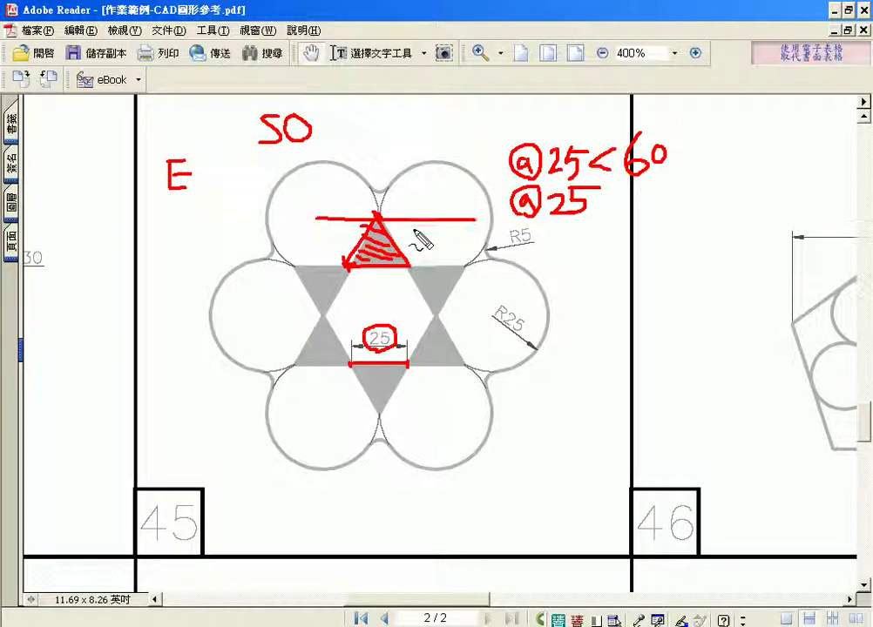
pyautogui.moveTo(417, 246)
pyautogui.mouseDown()
pyautogui.moveTo(411, 238)
pyautogui.moveTo(429, 232)
pyautogui.mouseUp()
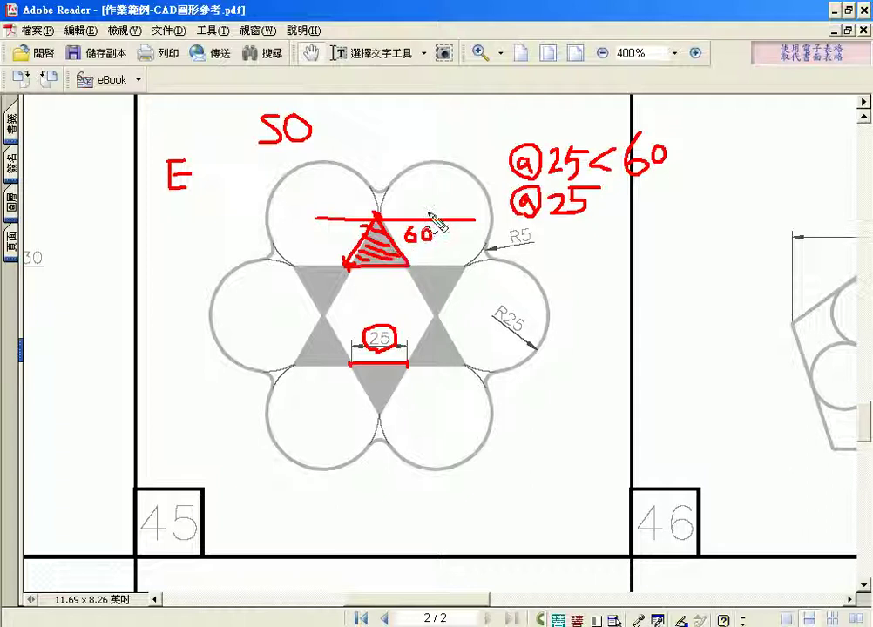
pyautogui.moveTo(436, 218); pyautogui.dragTo(329, 212)
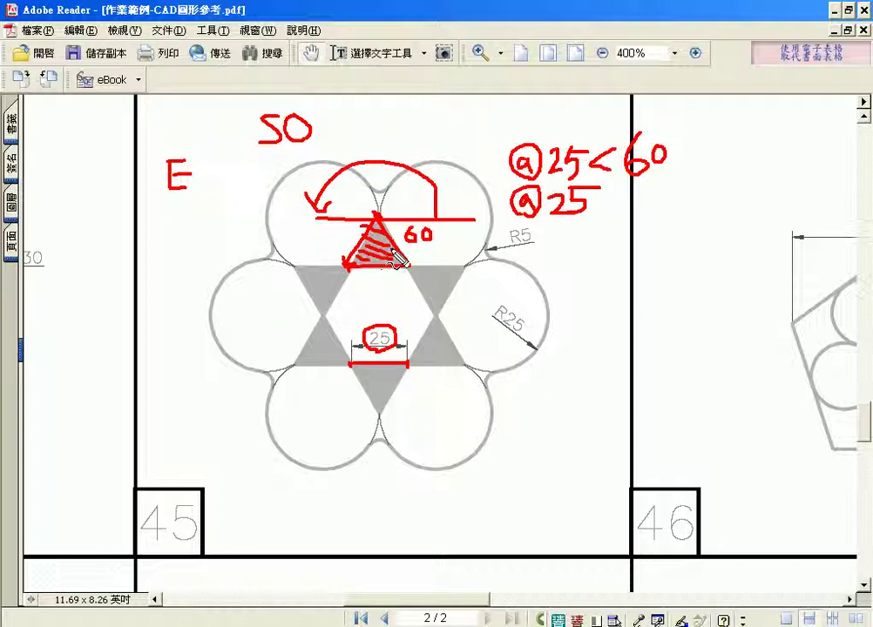
pyautogui.moveTo(405, 245); pyautogui.dragTo(427, 228)
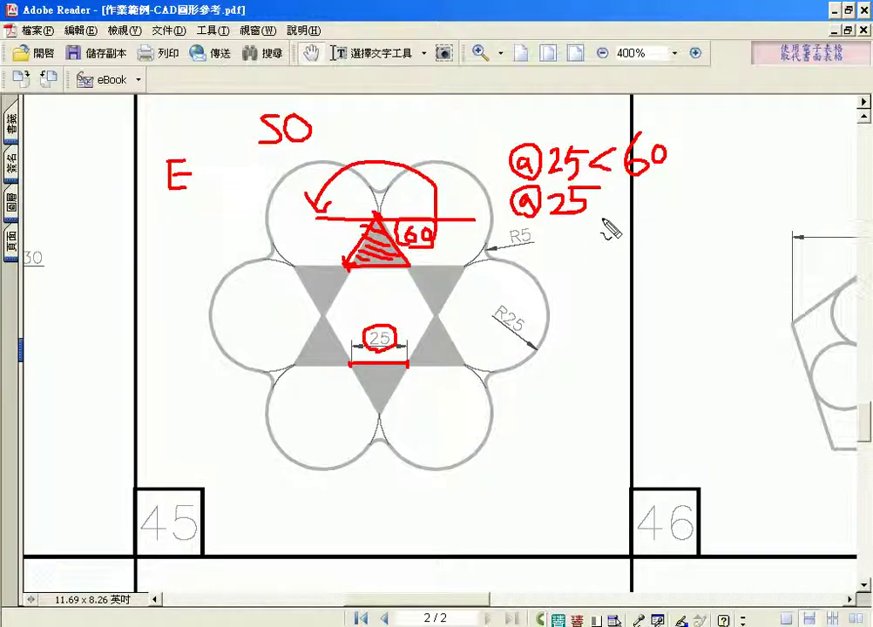
pyautogui.moveTo(618, 190)
pyautogui.mouseDown()
pyautogui.moveTo(608, 213)
pyautogui.moveTo(631, 229)
pyautogui.moveTo(684, 215)
pyautogui.mouseUp()
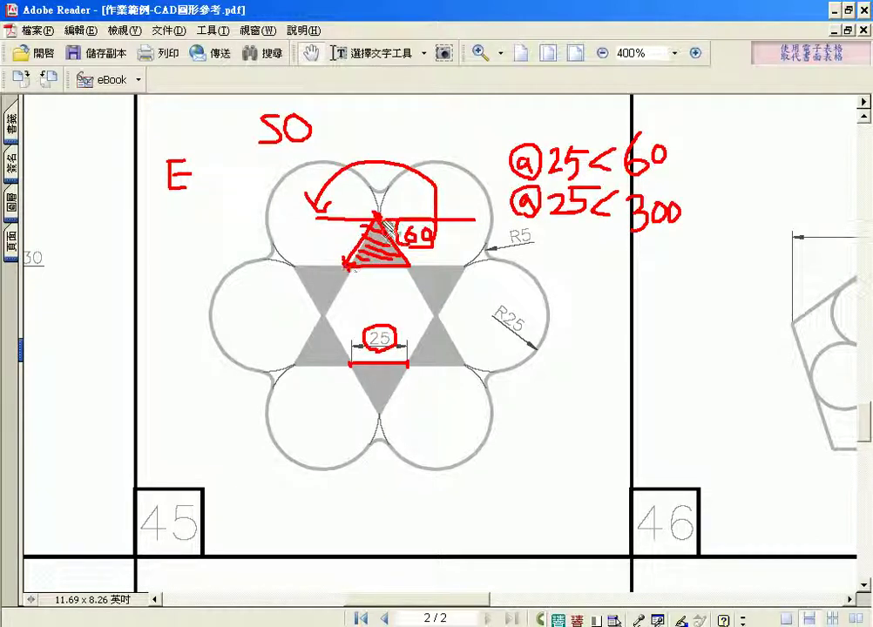
# - Draw a vertical line through the top triangle, expand SO to SOLID, and circle R25
pyautogui.moveTo(375, 185); pyautogui.dragTo(376, 305)
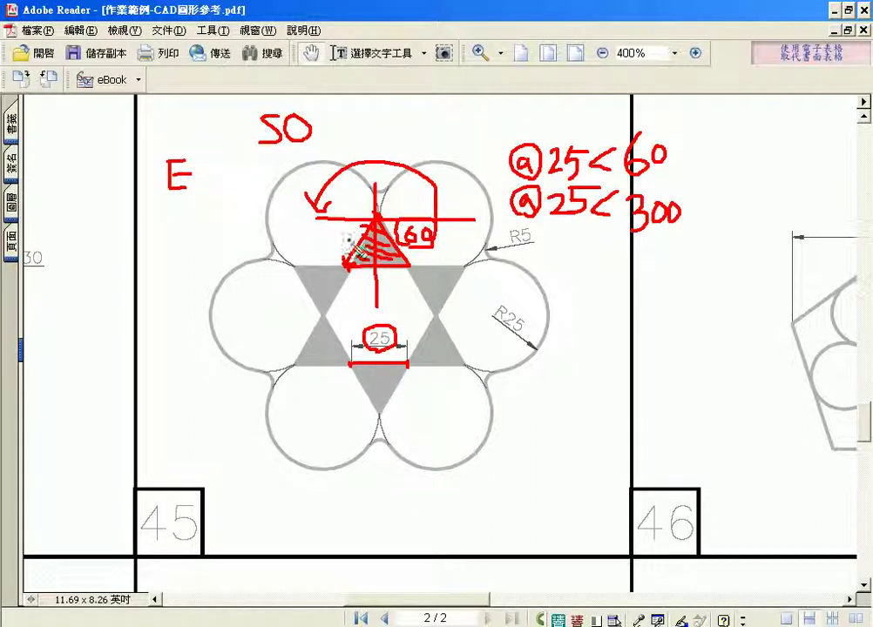
pyautogui.moveTo(287, 162); pyautogui.dragTo(291, 165)
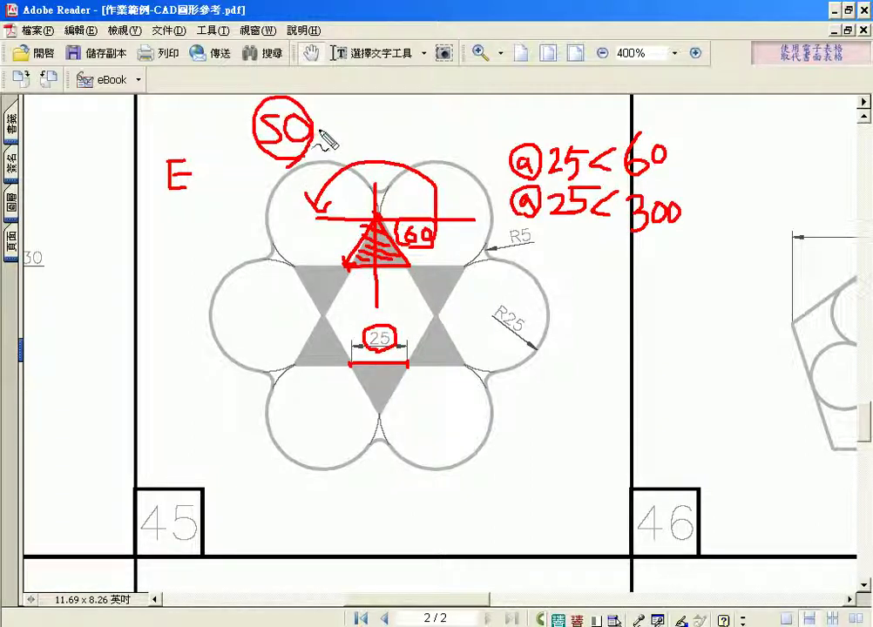
pyautogui.moveTo(318, 112)
pyautogui.mouseDown()
pyautogui.moveTo(336, 135)
pyautogui.moveTo(351, 112)
pyautogui.mouseUp()
pyautogui.moveTo(341, 114)
pyautogui.mouseDown()
pyautogui.moveTo(342, 137)
pyautogui.moveTo(358, 138)
pyautogui.mouseUp()
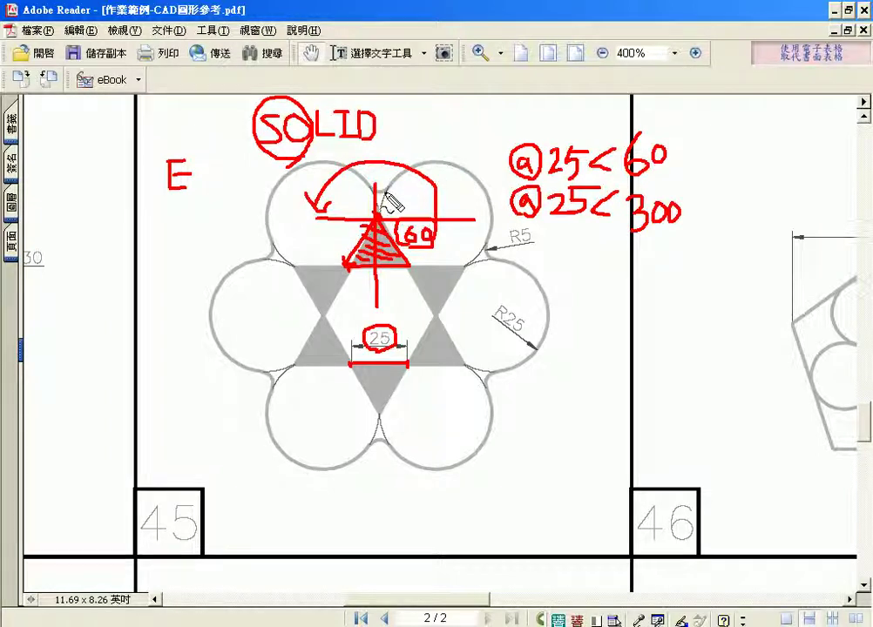
pyautogui.moveTo(527, 298)
pyautogui.mouseDown()
pyautogui.moveTo(503, 355)
pyautogui.moveTo(567, 338)
pyautogui.moveTo(597, 344)
pyautogui.moveTo(617, 323)
pyautogui.mouseUp()
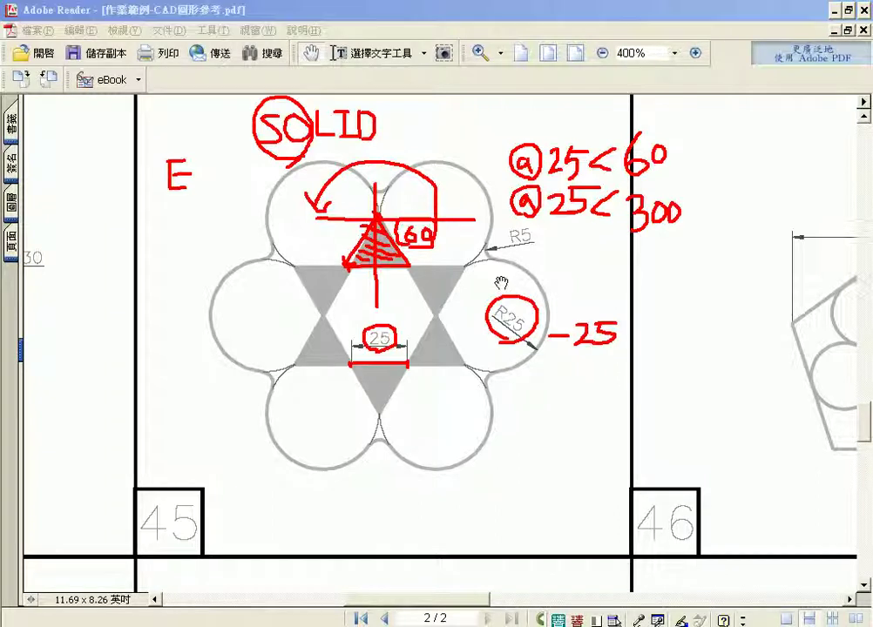
# - Erase all red pen annotations from drawing 45
pyautogui.press('Escape')
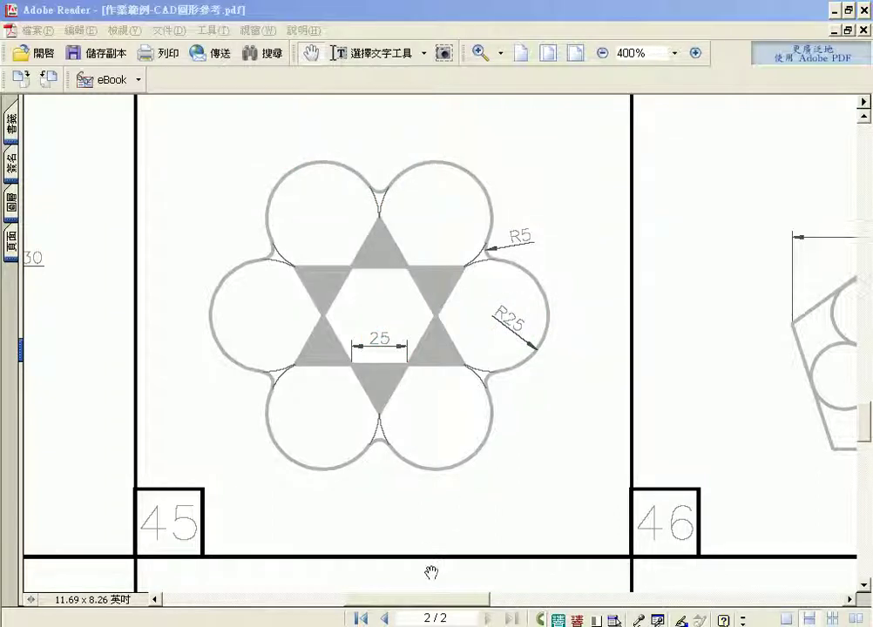
pyautogui.press('super')
pyautogui.press('Escape')
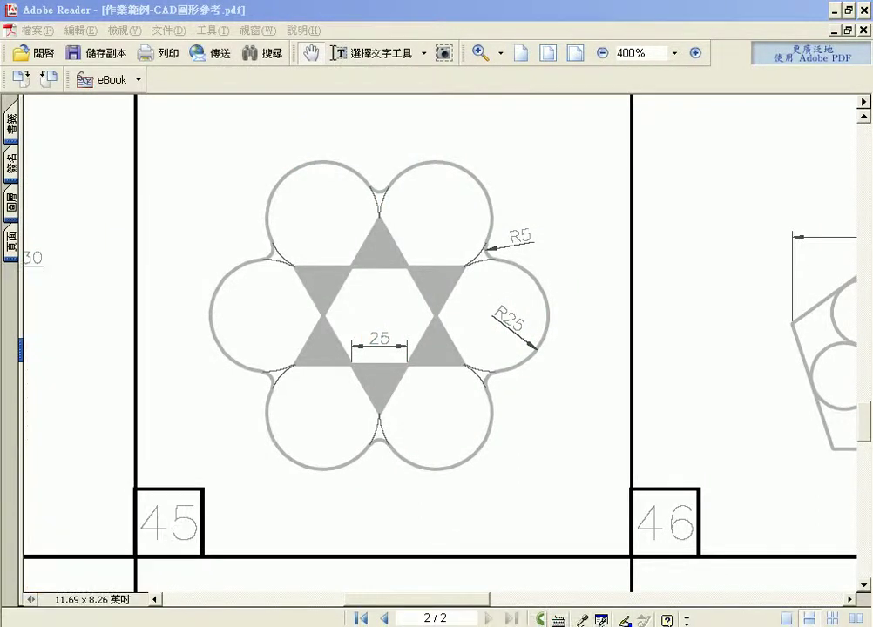
pyautogui.hotkey('alt', 'Tab')
# - Draw a 6-sided POLYGON by Edge with 25-unit sides right of the star
pyautogui.click(408, 279)
pyautogui.scroll(2, 337, 302)
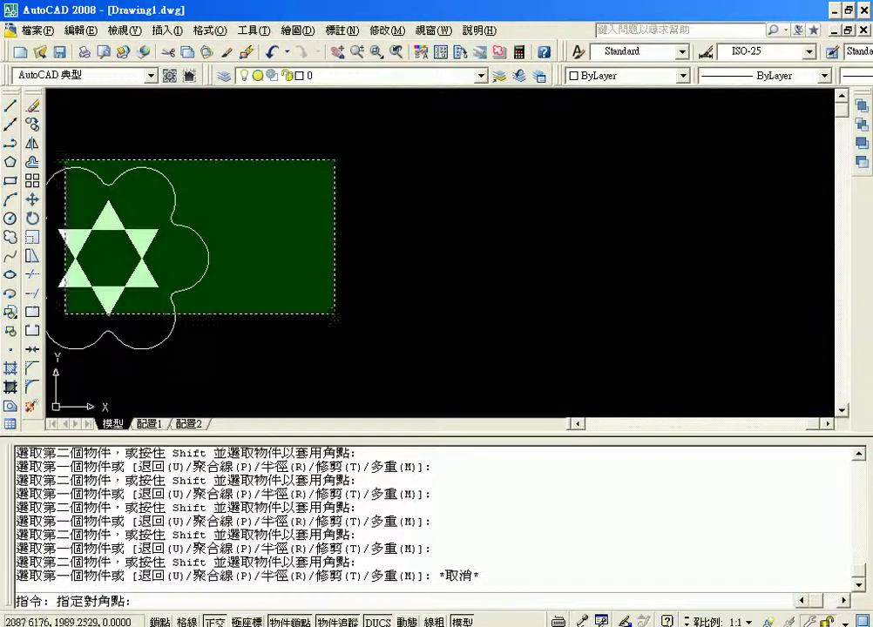
pyautogui.click(10, 161)
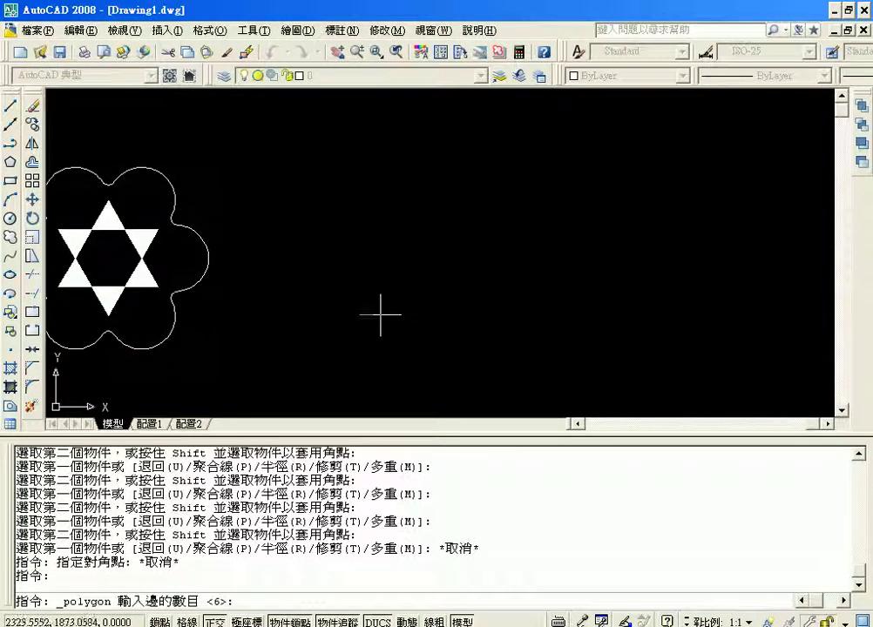
pyautogui.write('6')
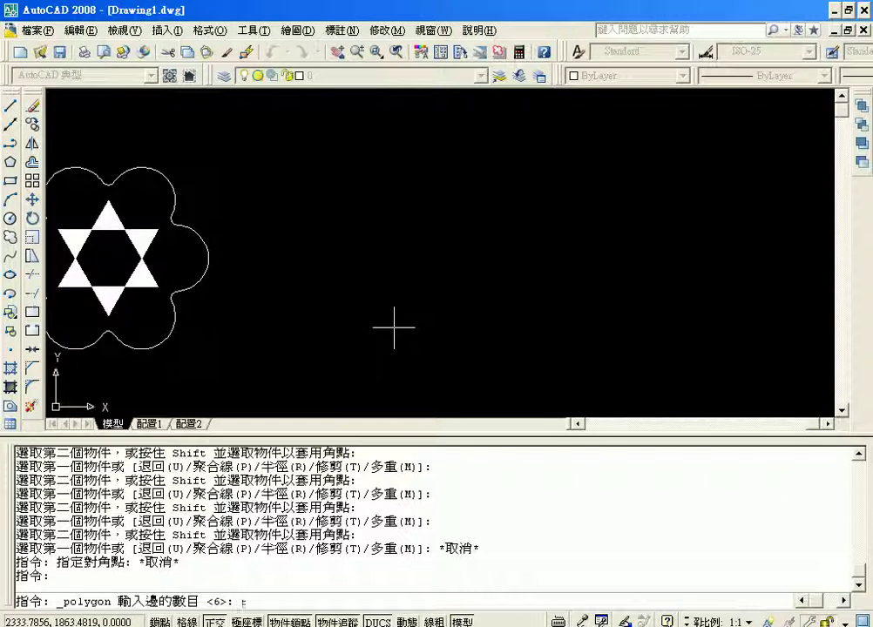
pyautogui.press('Return')
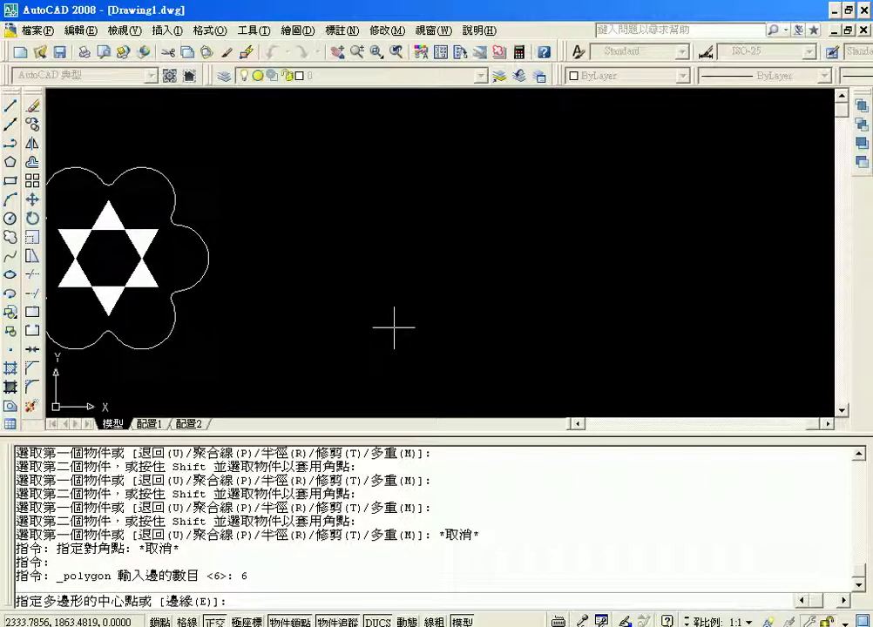
pyautogui.write('e')
pyautogui.press('Return')
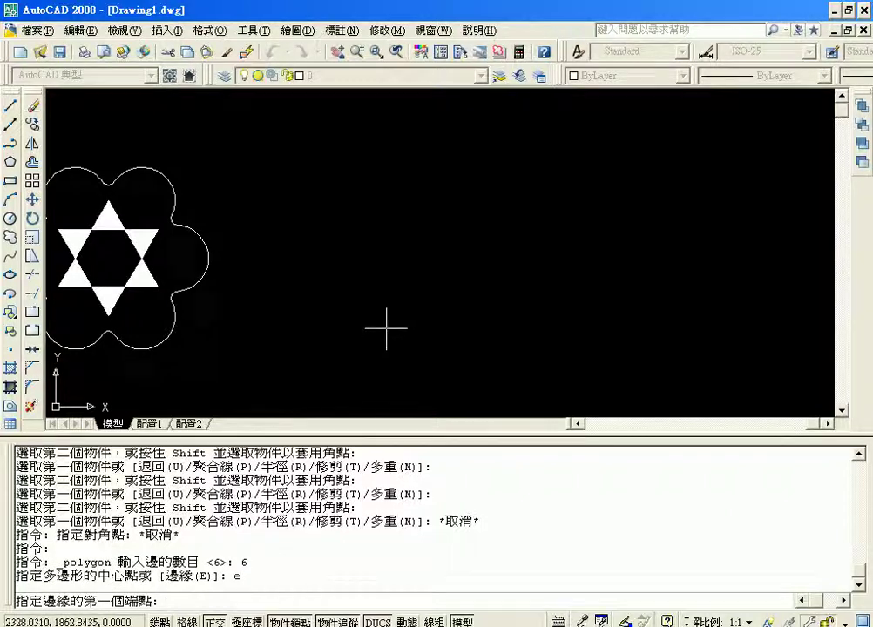
pyautogui.click(384, 332)
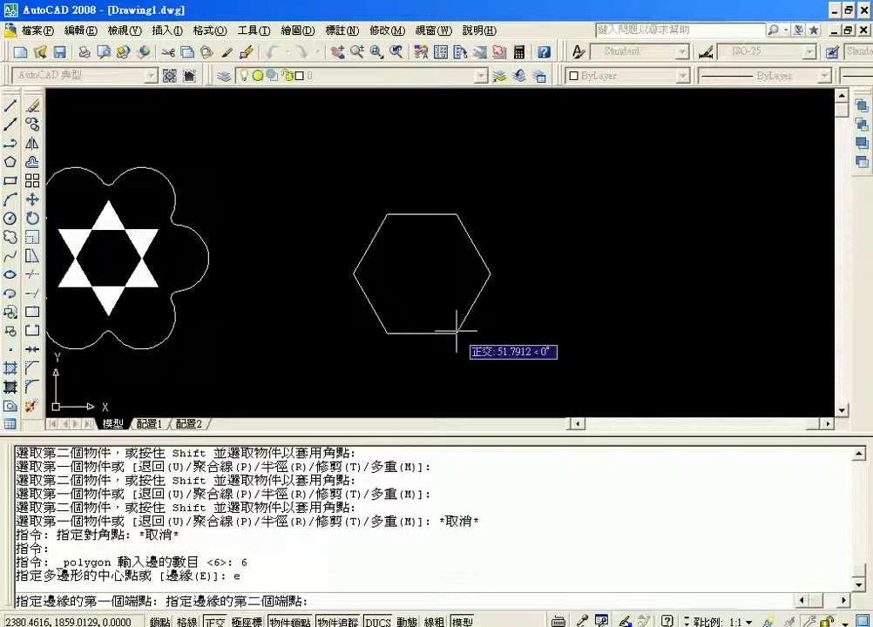
pyautogui.write('25')
pyautogui.press('Return')
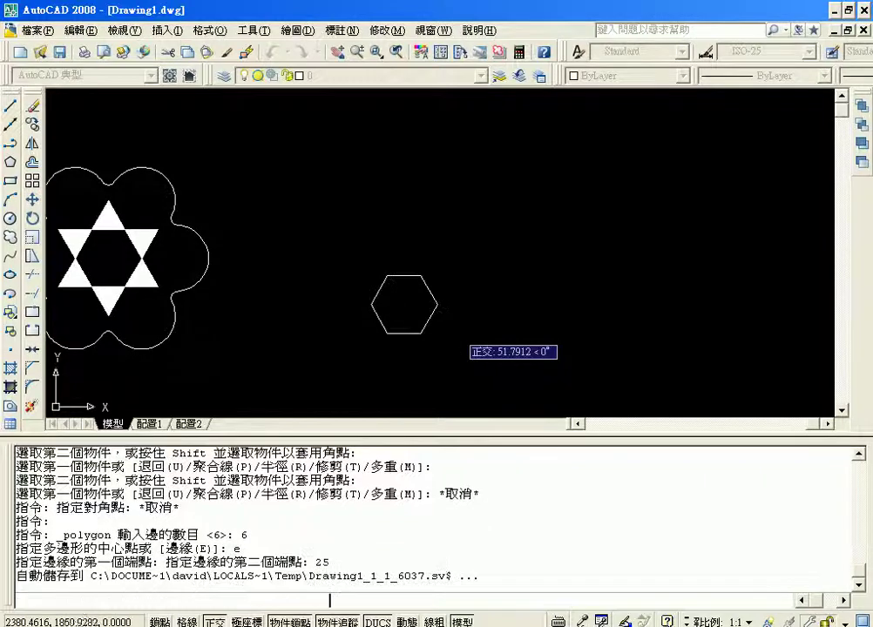
pyautogui.moveTo(451, 310); pyautogui.dragTo(459, 208)
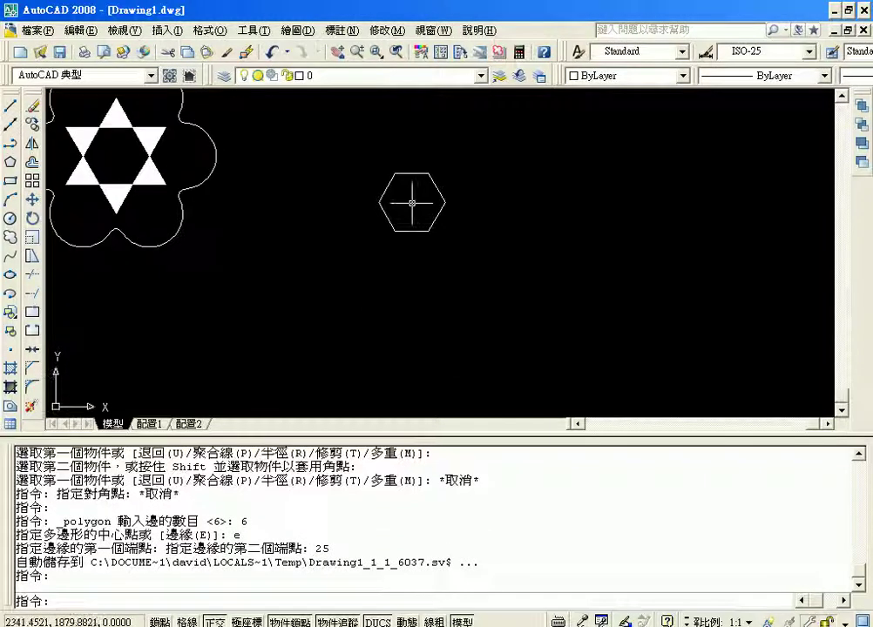